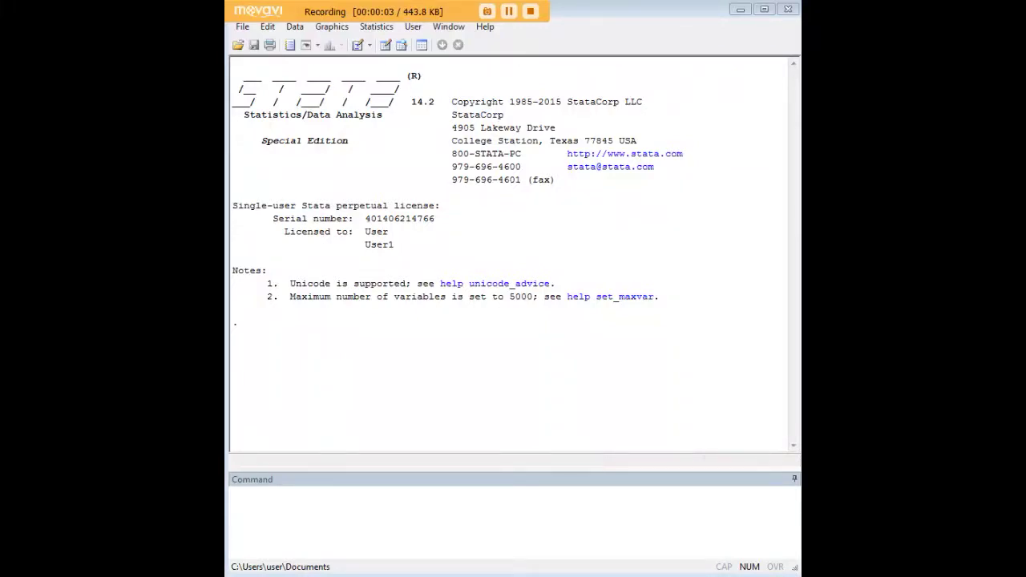
Load reshape1 with webuse, list its three wide observations, and open the Data Editor.
left_click(601, 501)
type("webuse reshape1")
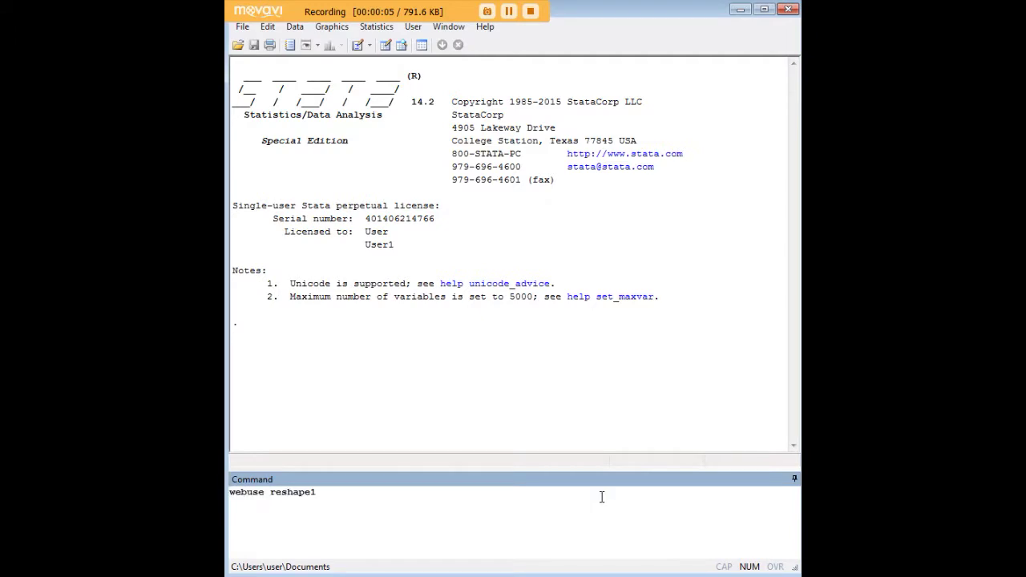
key("Return")
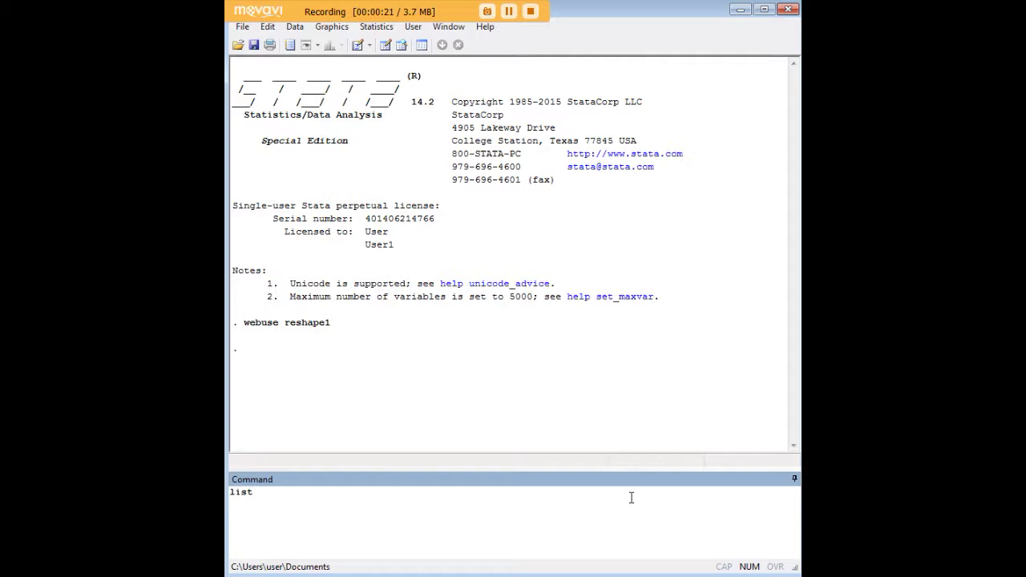
key("Return")
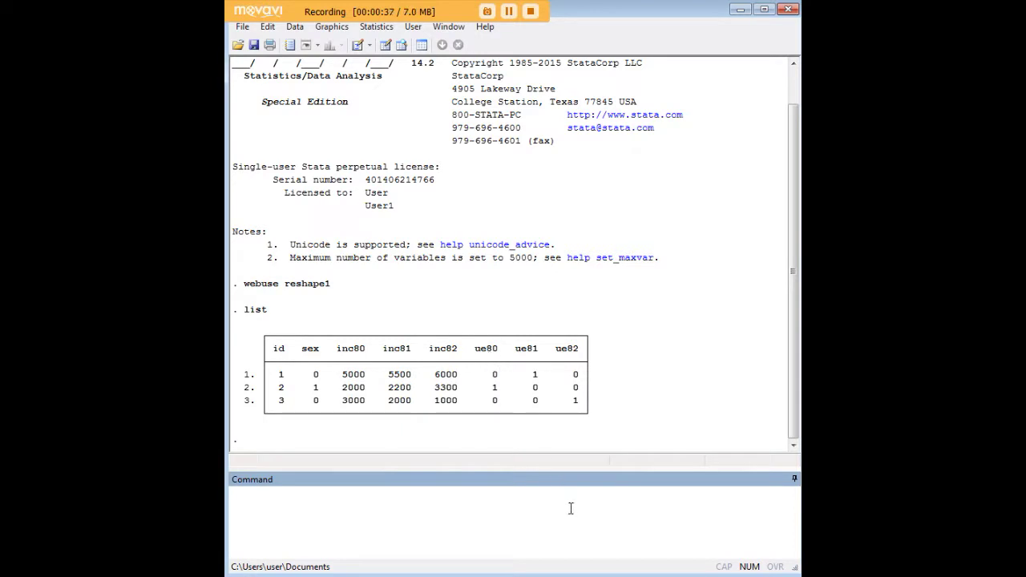
key("Return")
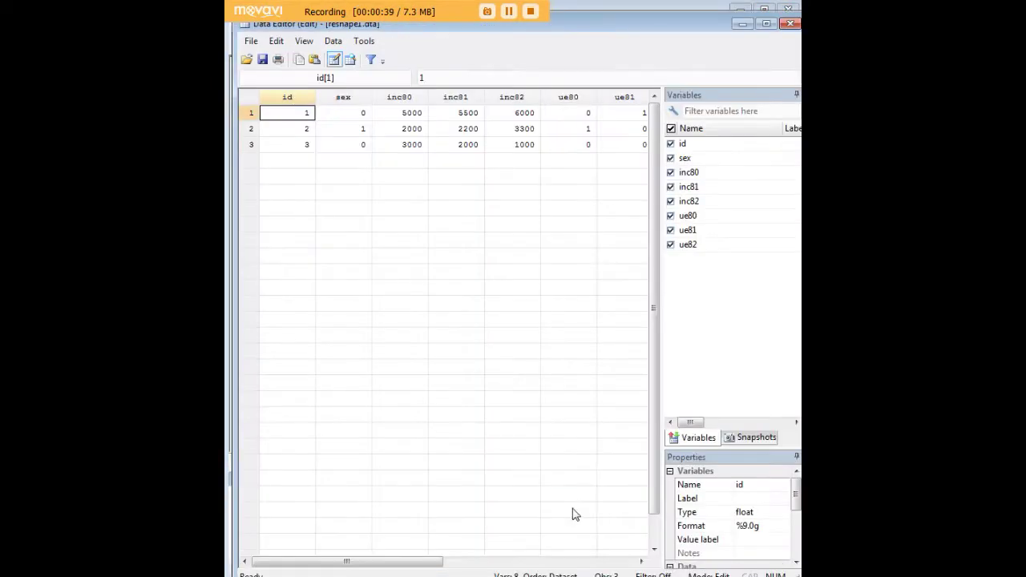
Inspect the ue80 variable's properties, then minimize the Data Editor.
left_click(703, 219)
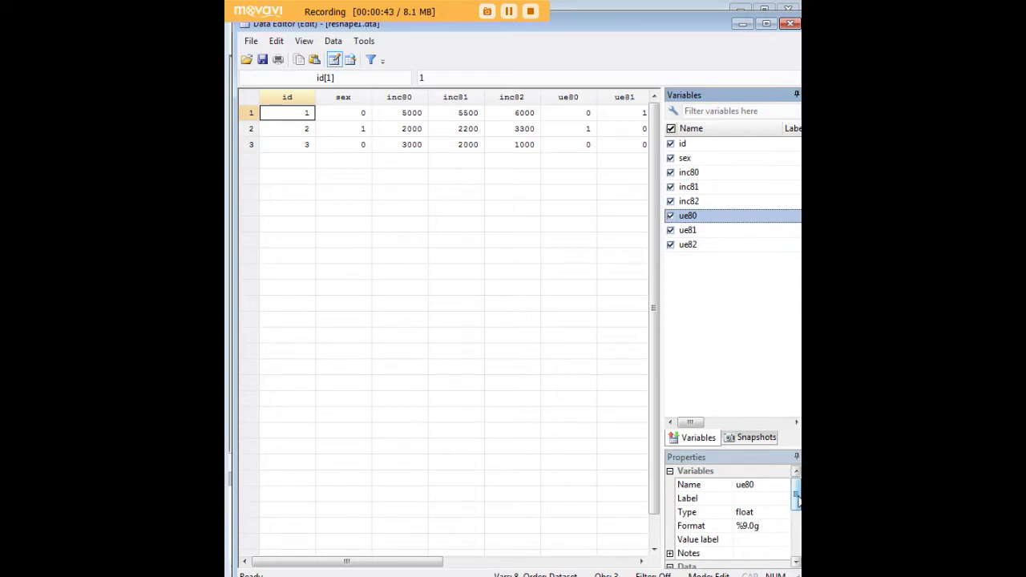
mouse_move(796, 493)
left_mouse_down()
mouse_move(796, 513)
mouse_move(796, 493)
left_mouse_up()
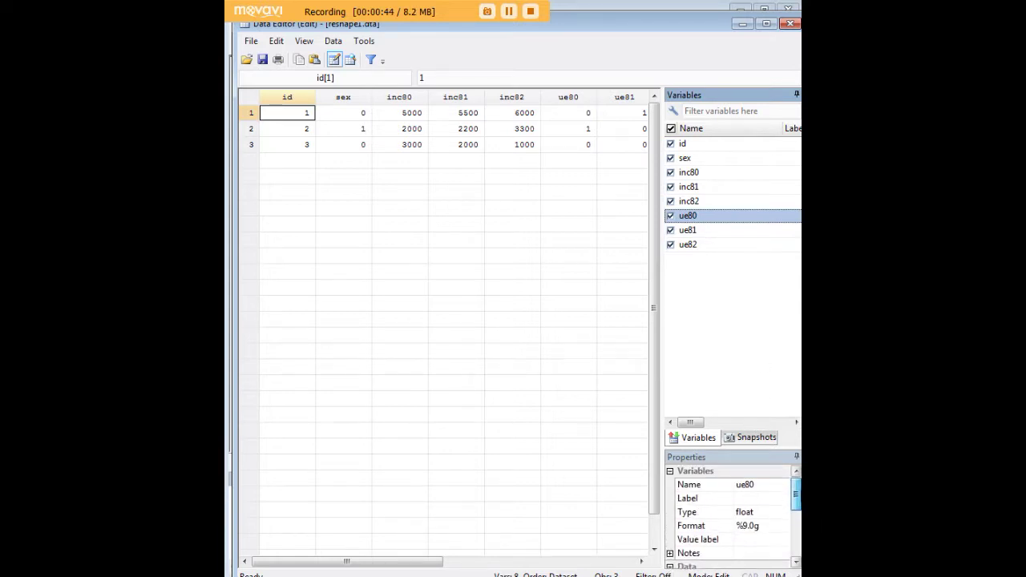
left_click(743, 24)
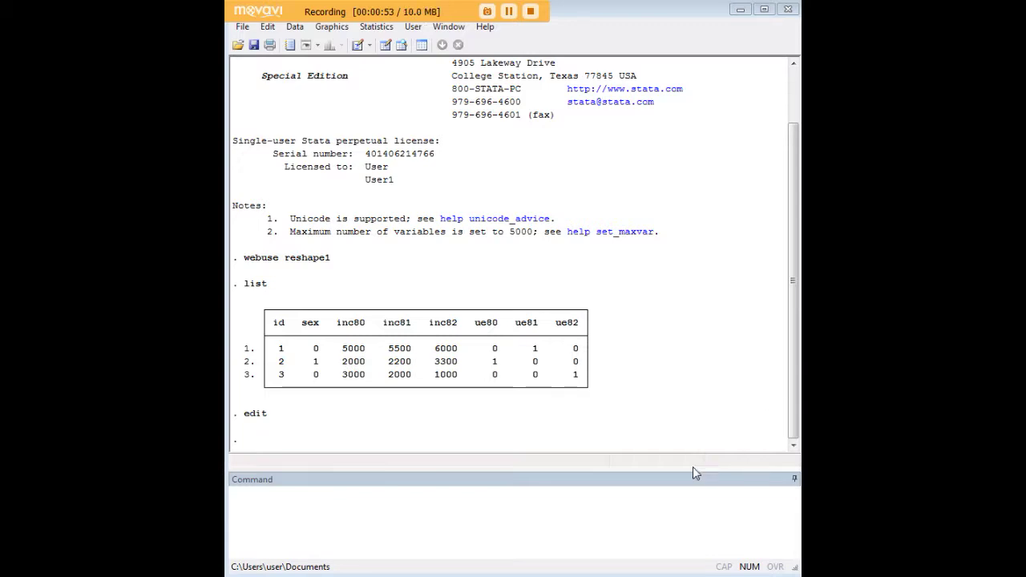
Run reshape long inc ue, i(id) j(year) to convert the data to long form.
left_click(625, 530)
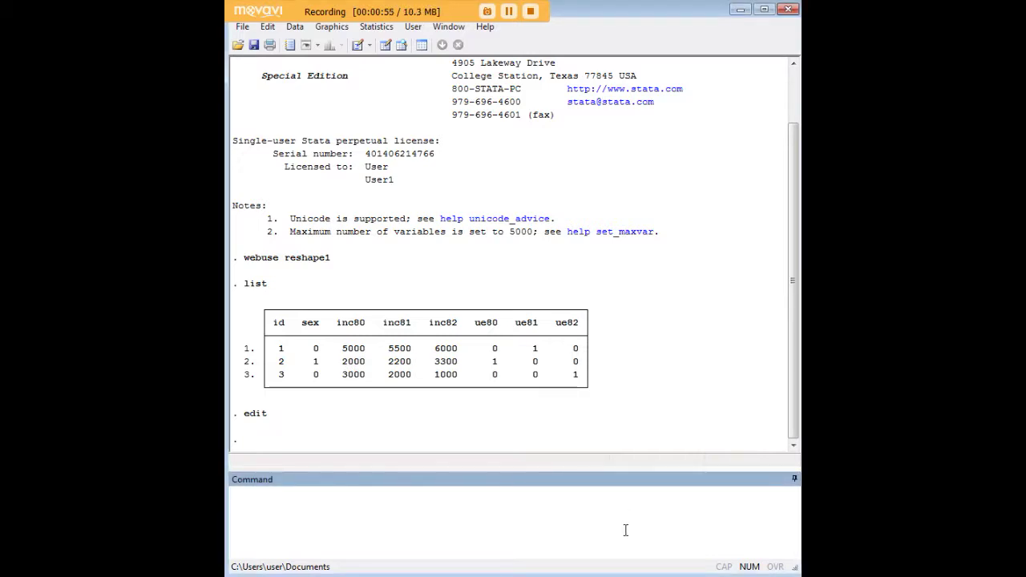
type("reshape long inc ue, i(id) j(year)")
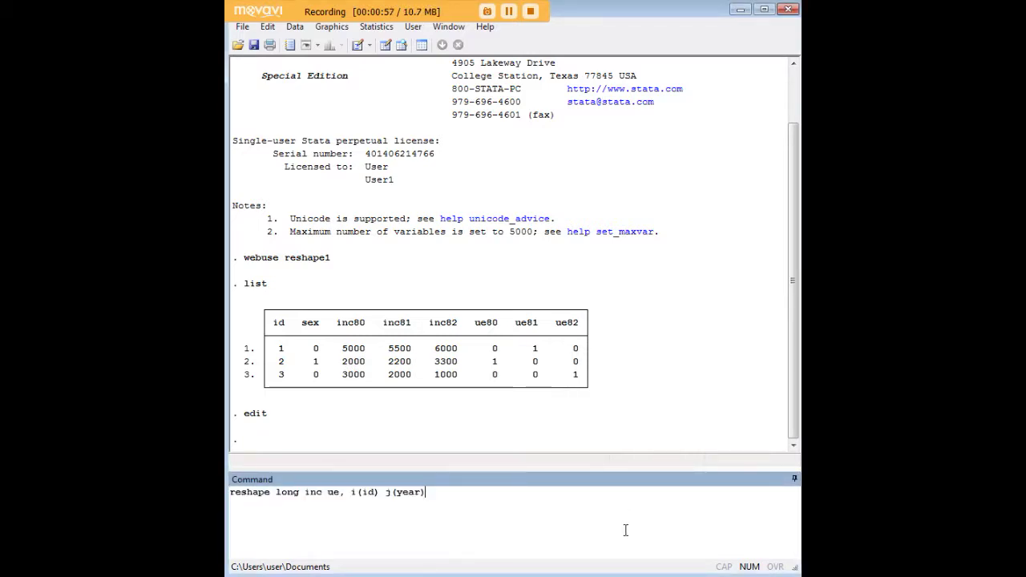
key("Return")
List the nine long-format observations of id, year, sex, inc and ue.
type("list")
key("Return")
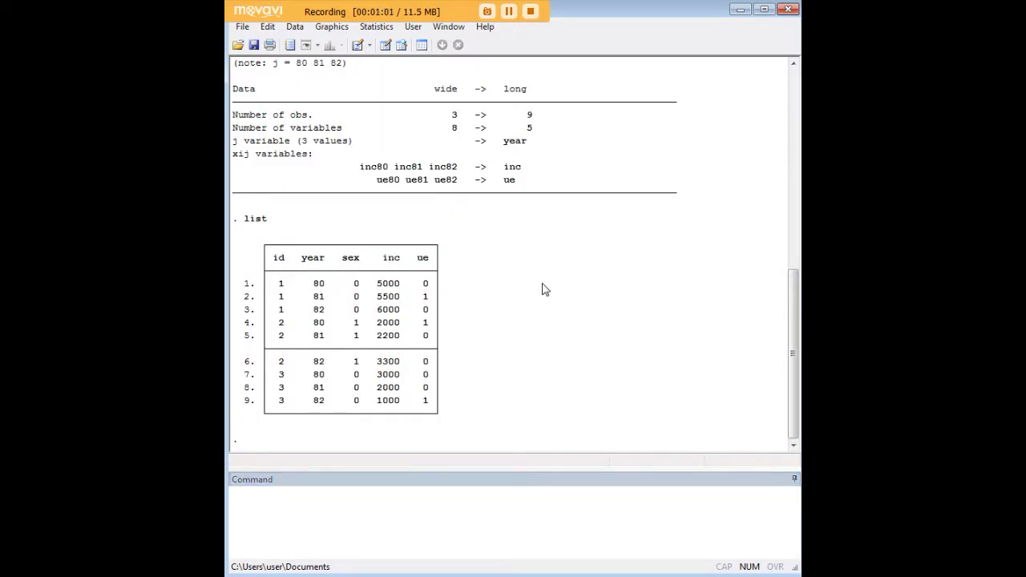
scroll(653, 299, "up", 5)
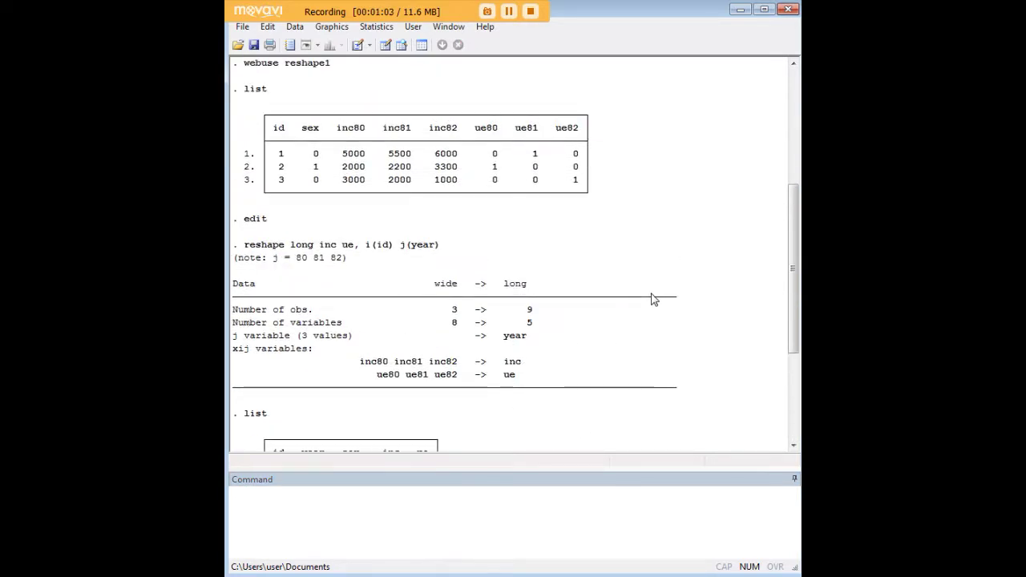
scroll(653, 299, "up", 3)
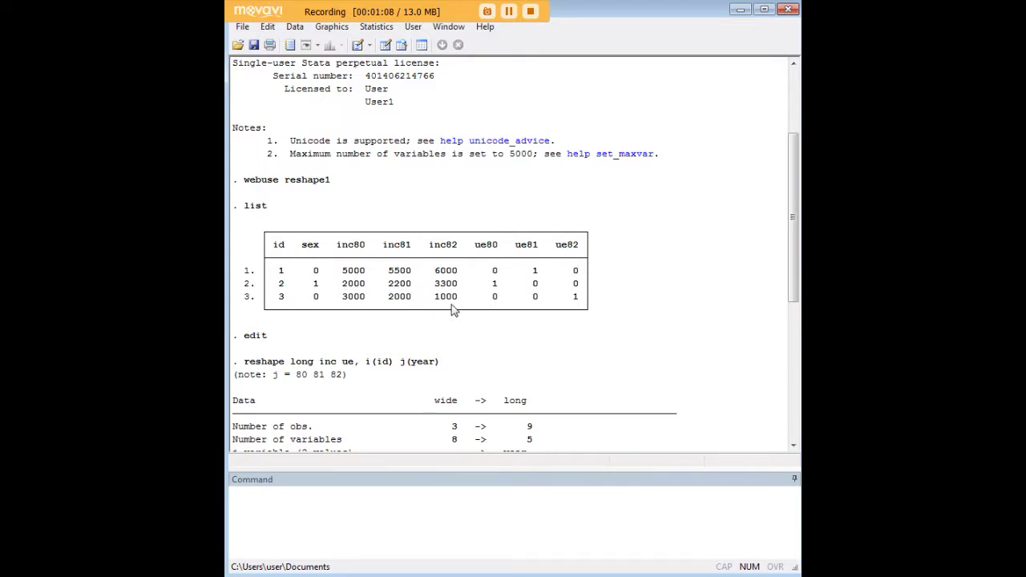
scroll(513, 291, "down", 10)
scroll(492, 310, "up", 6)
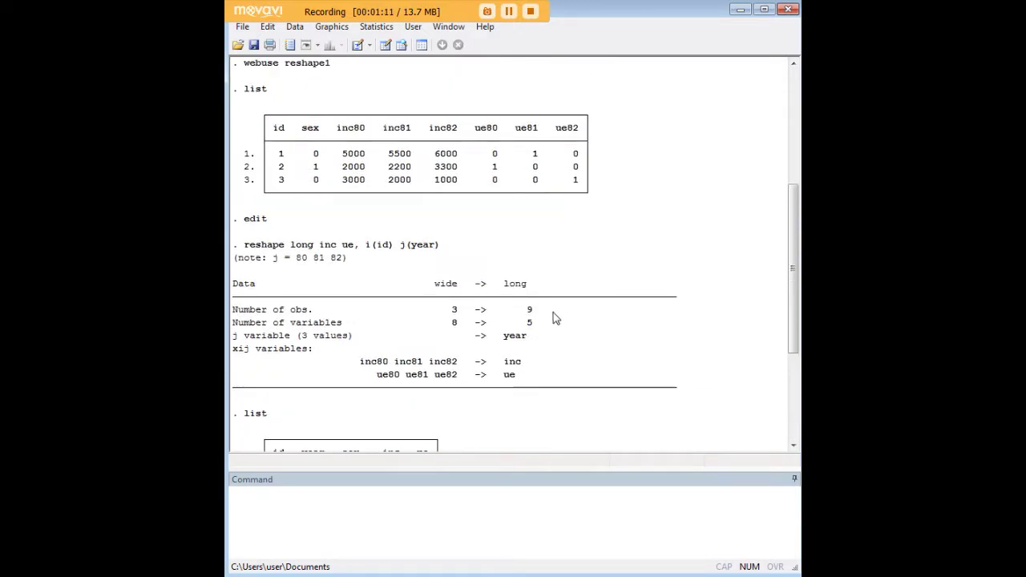
scroll(553, 318, "down", 5)
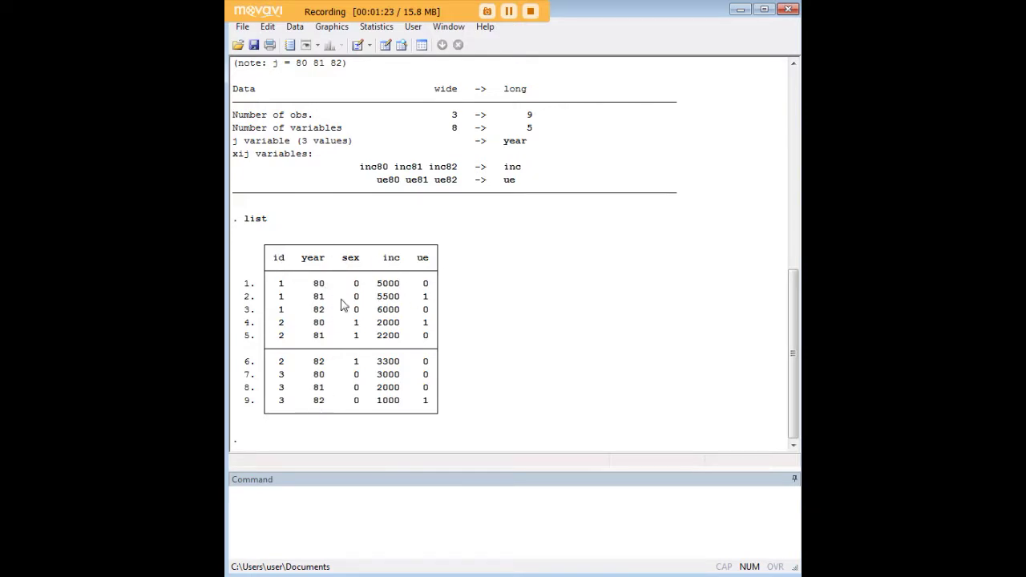
scroll(342, 303, "up", 7)
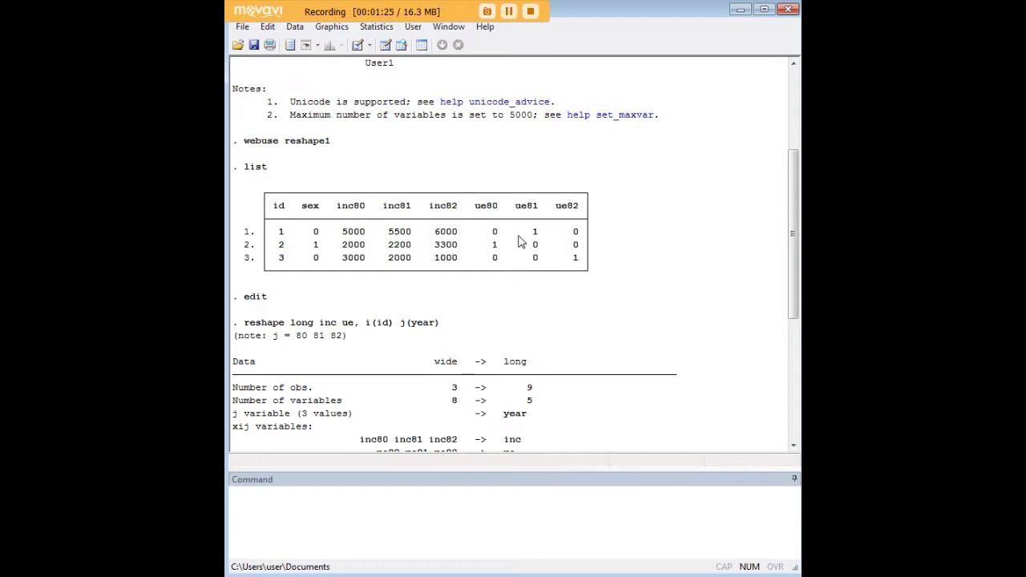
left_click_drag(438, 322, 248, 329)
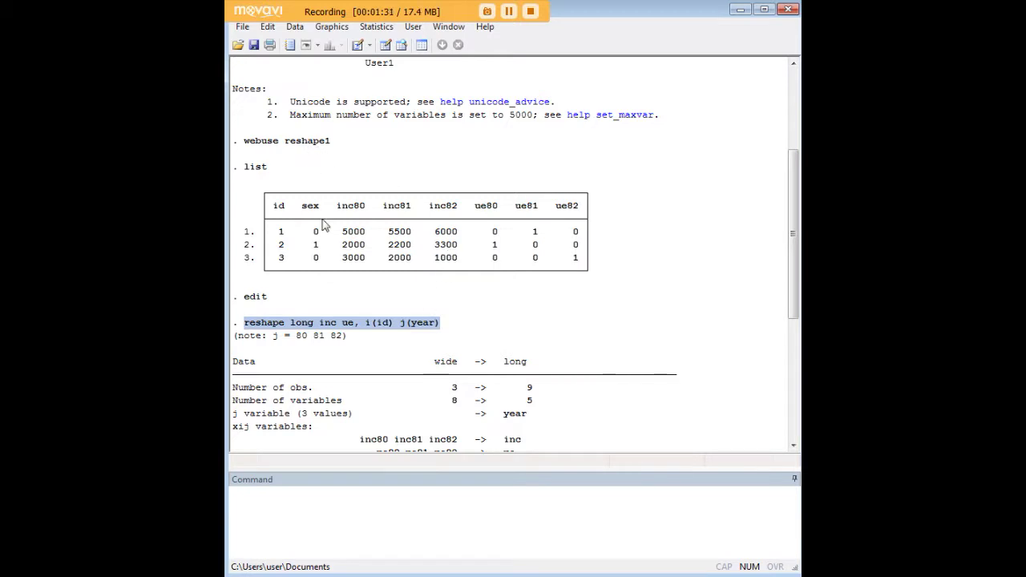
left_click(385, 207)
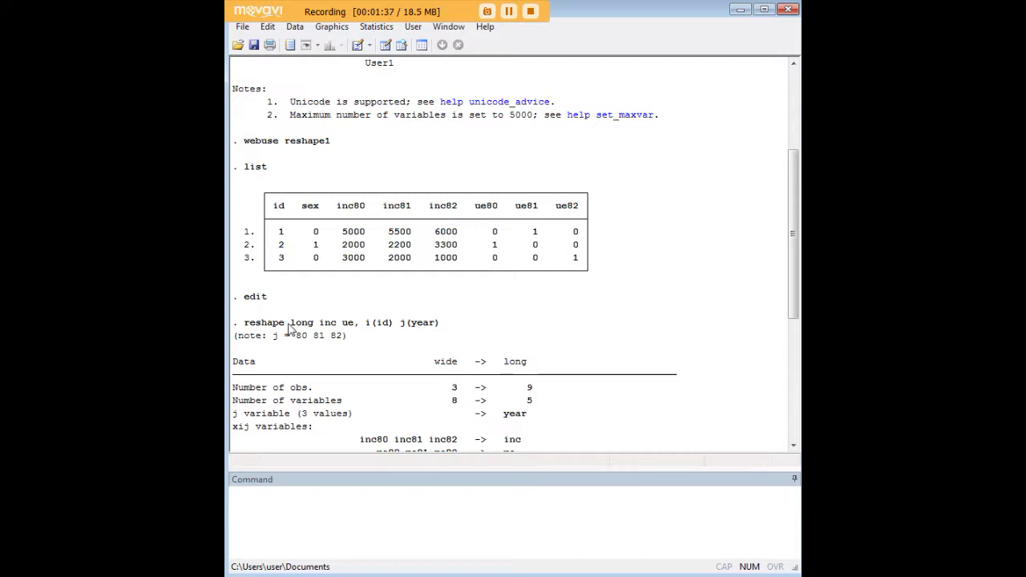
left_click_drag(291, 324, 311, 324)
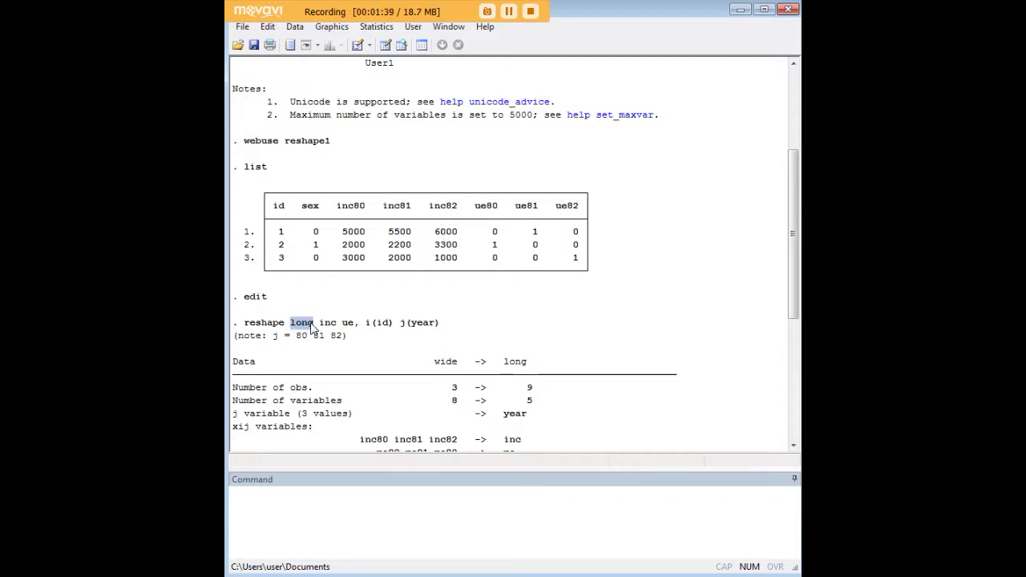
left_click(258, 325)
Highlight the i(id) j(year) options of the reshape long command.
scroll(491, 309, "down", 1)
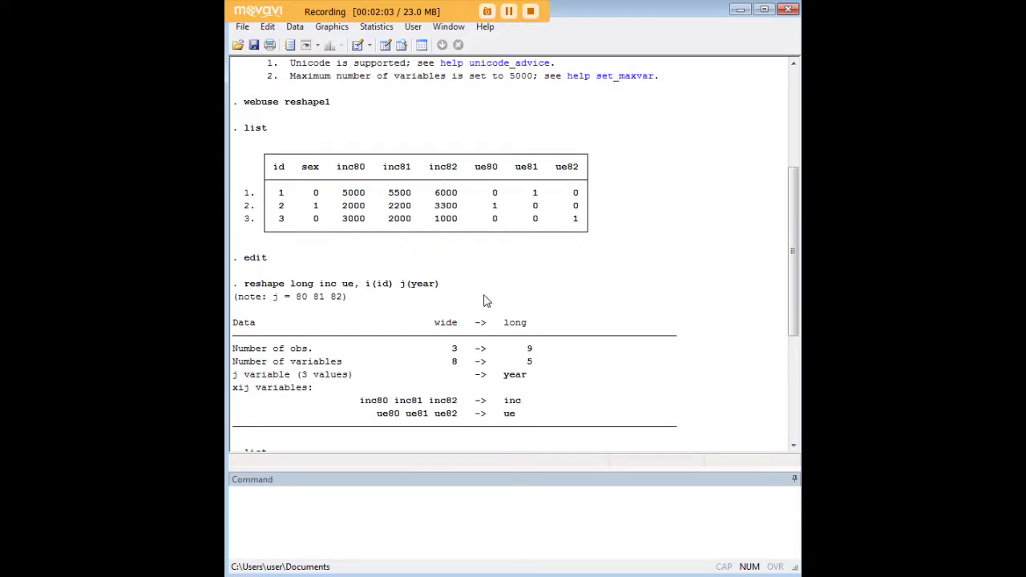
left_click_drag(441, 287, 371, 291)
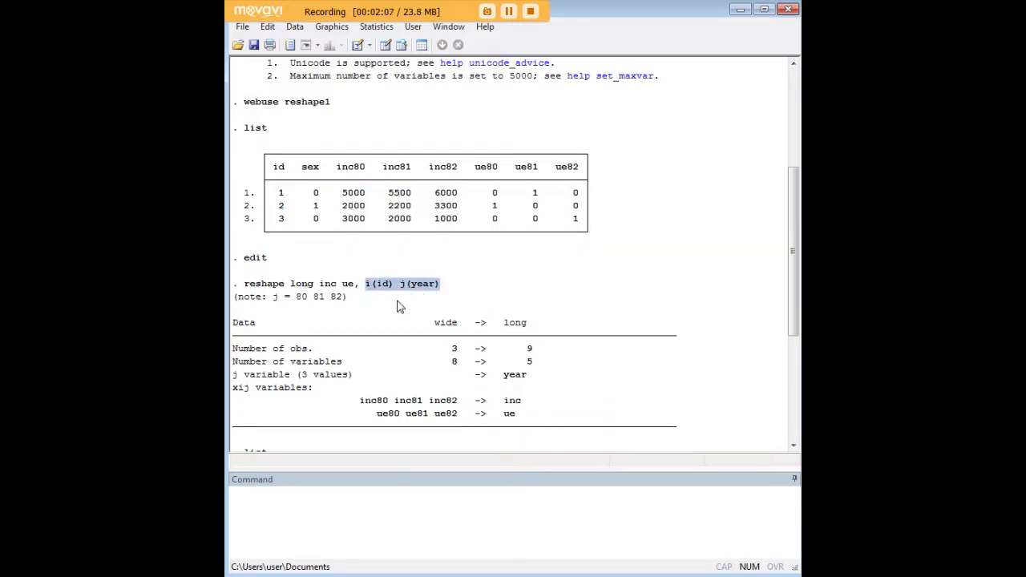
left_click(398, 305)
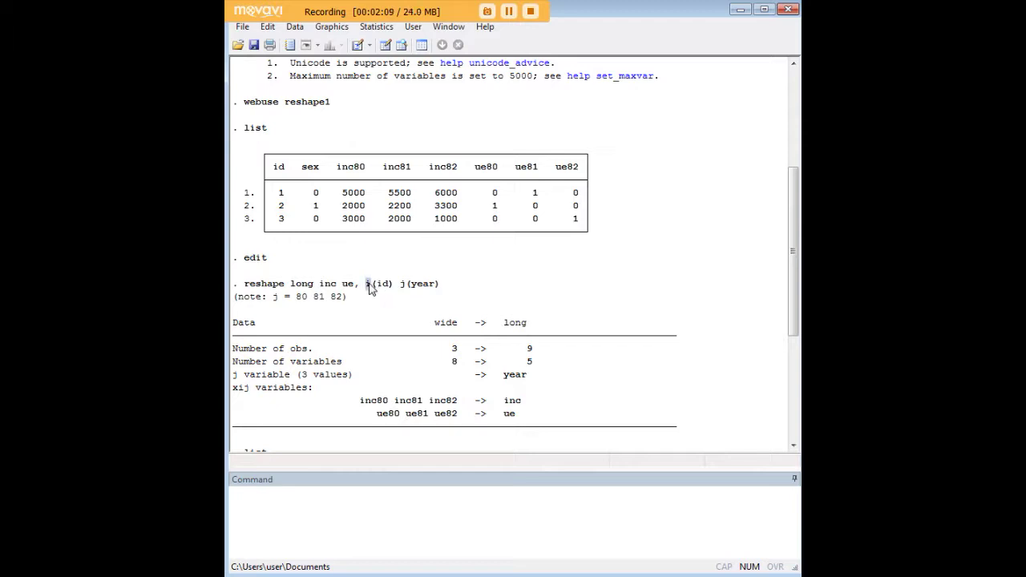
left_click_drag(399, 286, 370, 290)
Highlight the stub names inc ue and the inc stem of the inc80 variable.
scroll(646, 279, "down", 7)
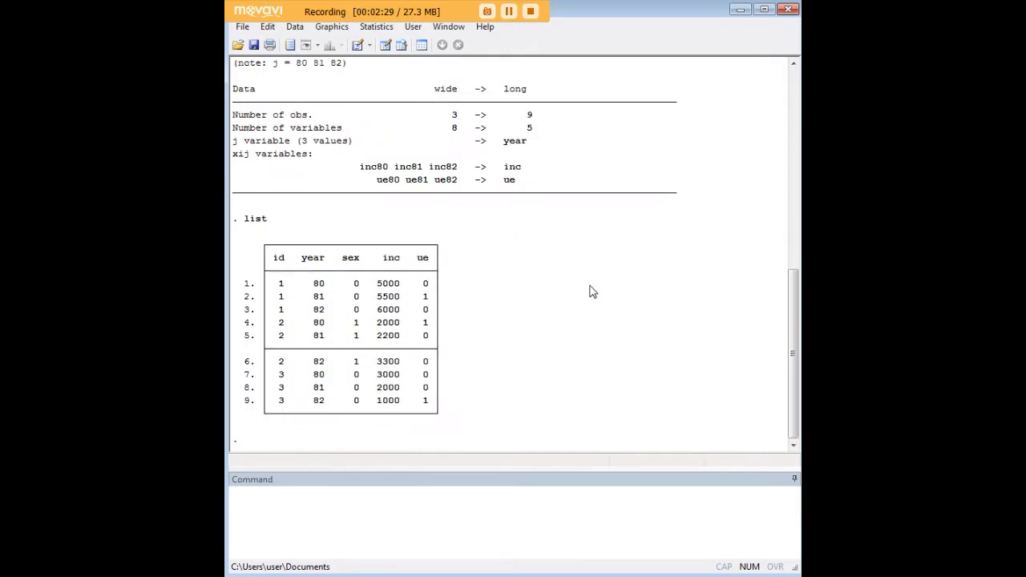
scroll(542, 279, "up", 5)
scroll(542, 279, "up", 4)
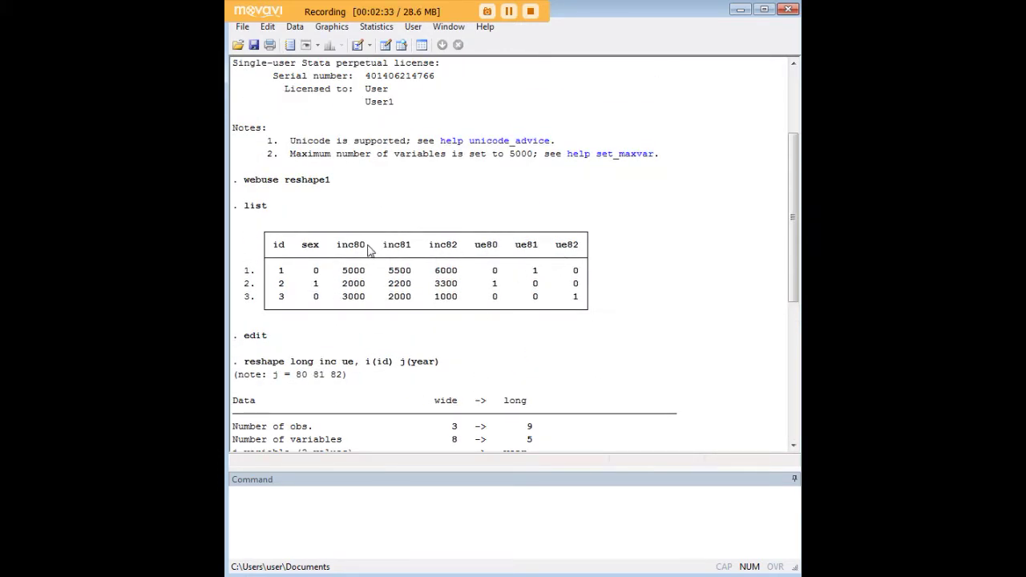
scroll(414, 291, "down", 8)
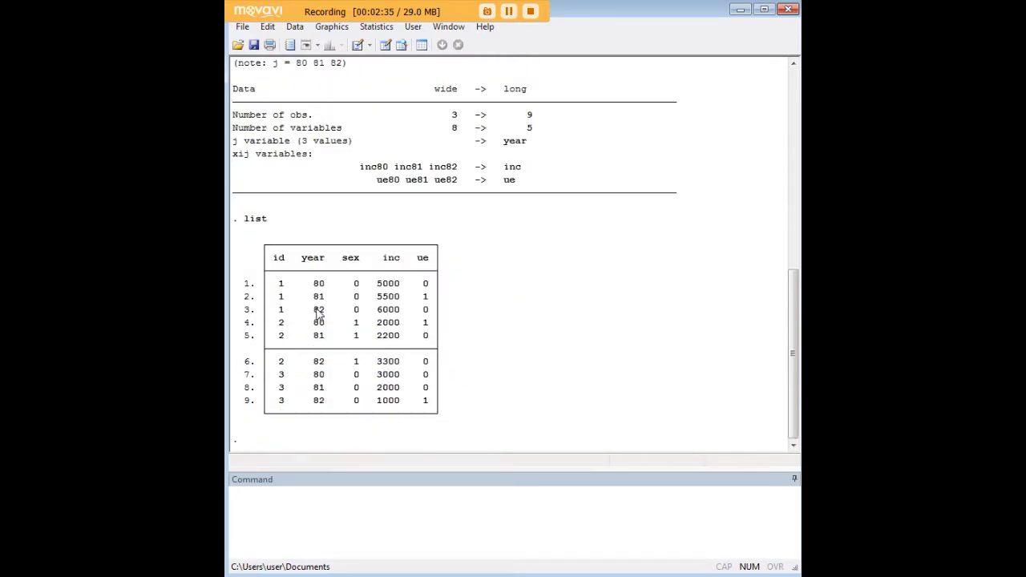
scroll(360, 333, "up", 7)
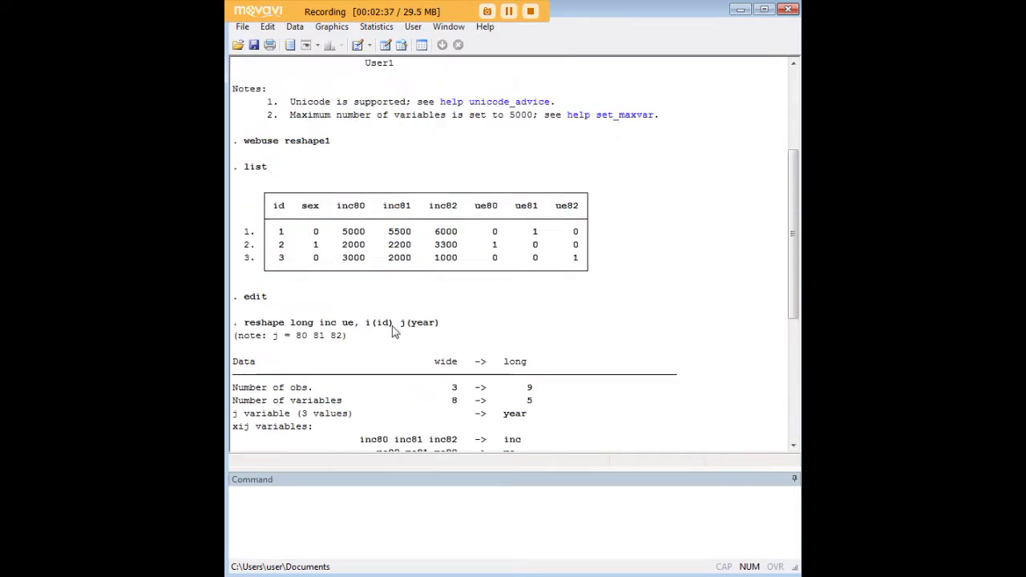
scroll(393, 332, "up", 2)
scroll(463, 330, "down", 1)
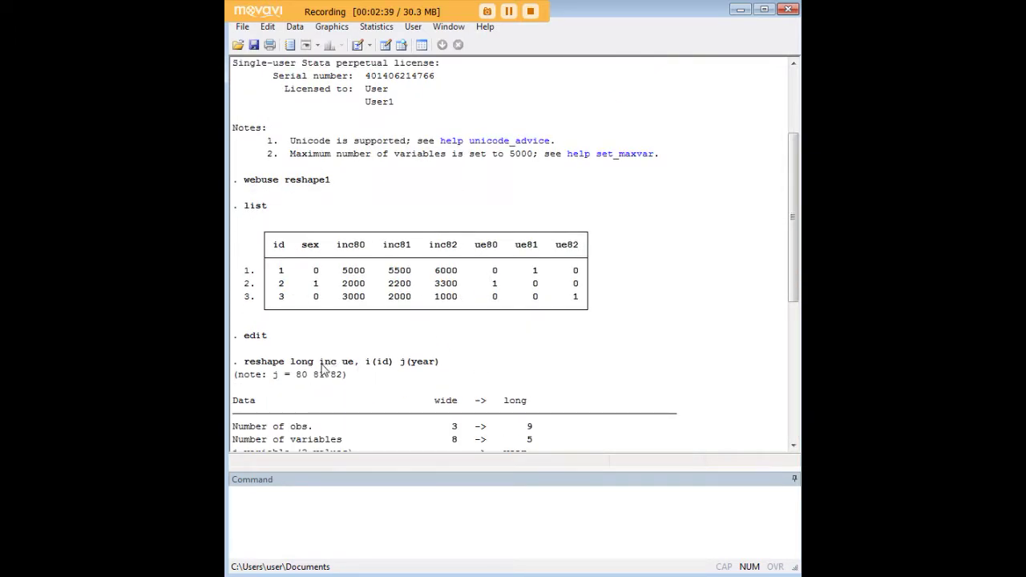
left_click_drag(320, 363, 353, 365)
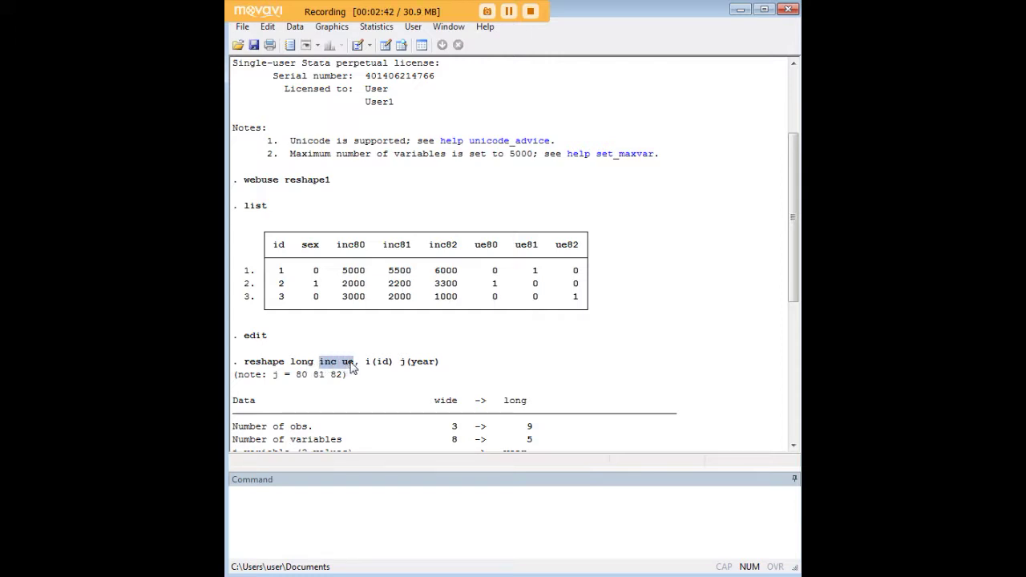
double_click(351, 245)
left_click(355, 252)
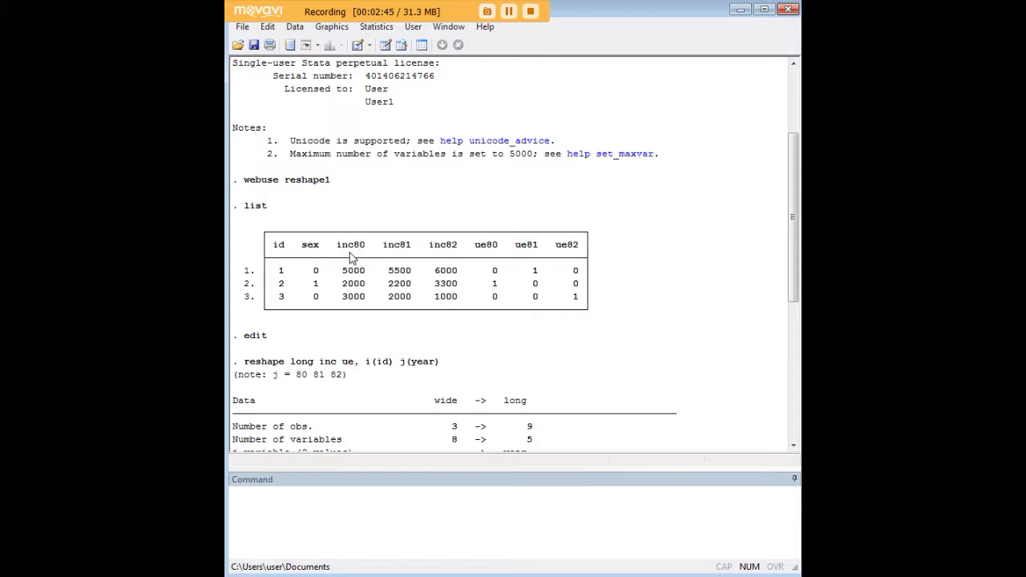
left_click_drag(355, 252, 339, 254)
scroll(420, 337, "down", 2)
scroll(420, 337, "down", 2)
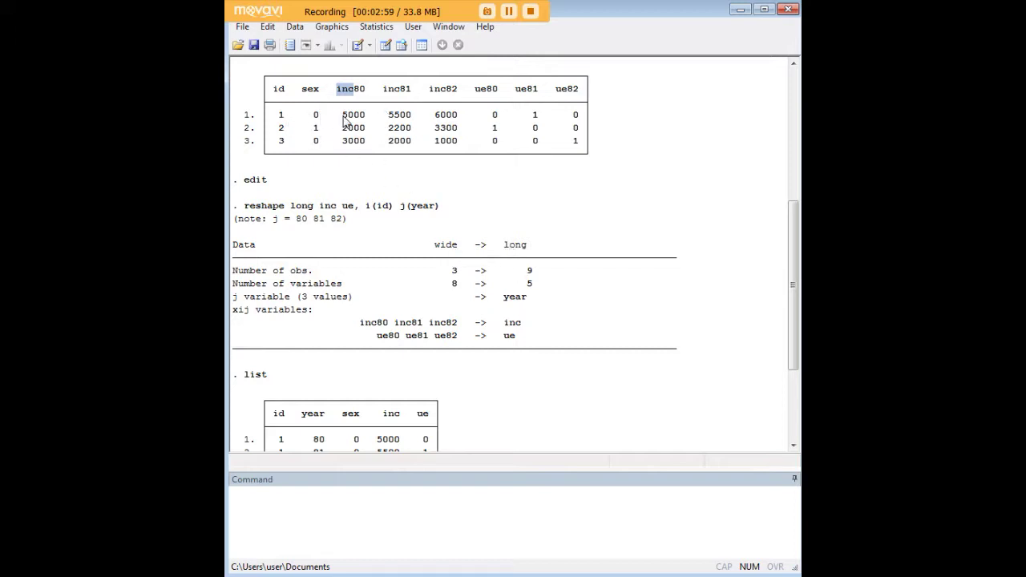
left_click(461, 291)
double_click(530, 273)
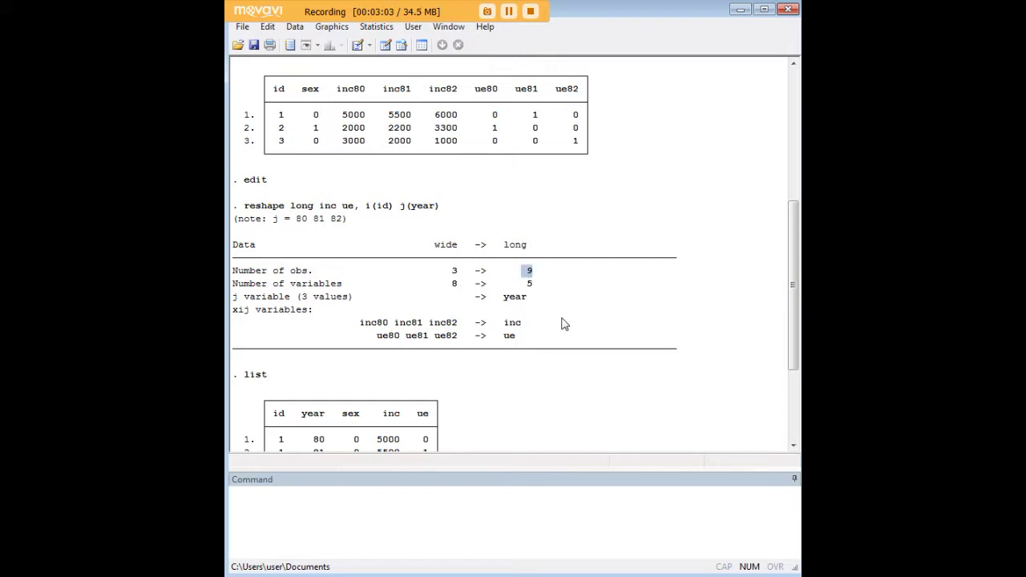
scroll(561, 325, "down", 4)
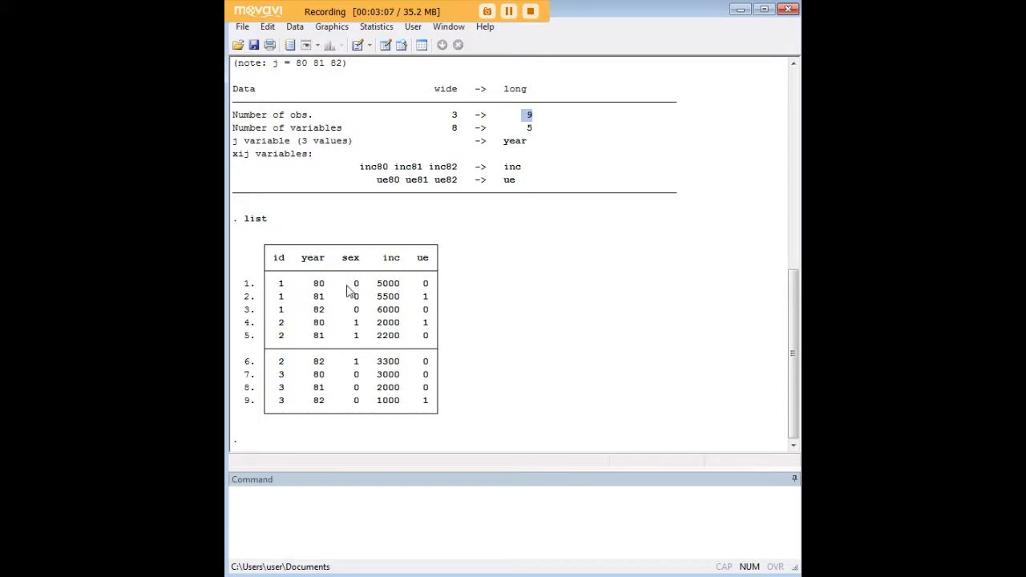
scroll(293, 211, "up", 7)
scroll(353, 380, "down", 5)
scroll(335, 355, "down", 2)
scroll(319, 284, "up", 6)
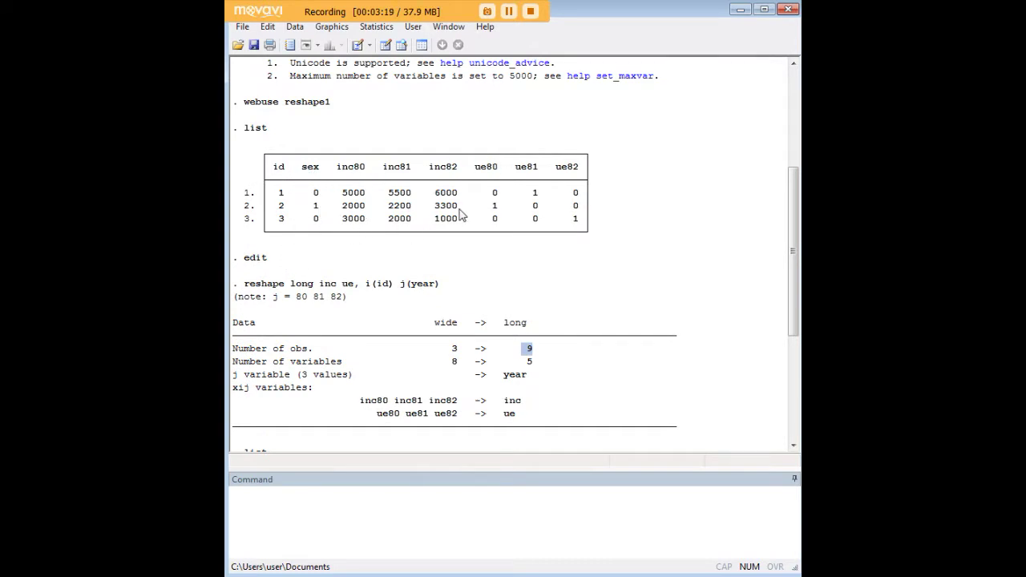
scroll(391, 280, "down", 6)
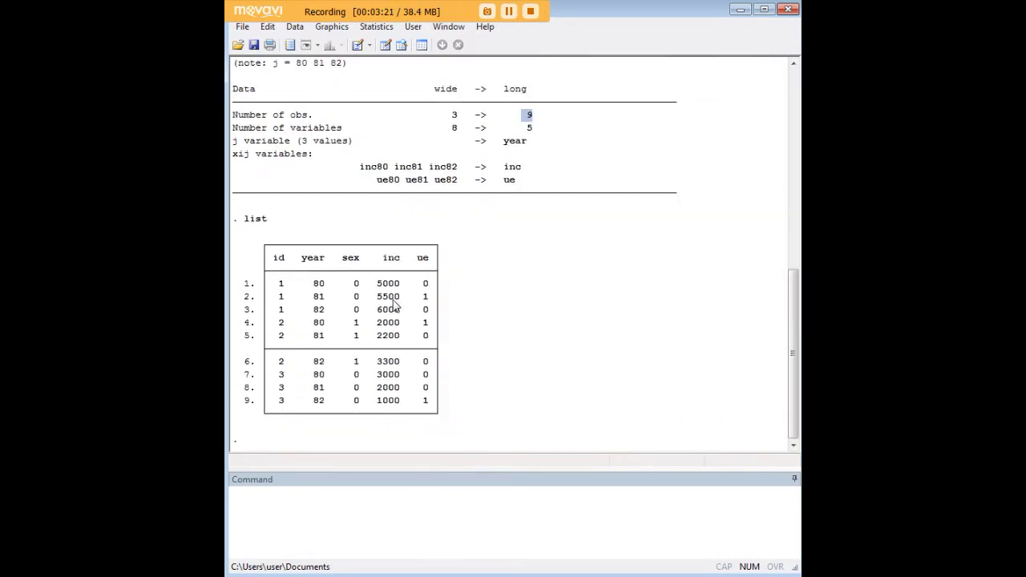
scroll(315, 321, "up", 1)
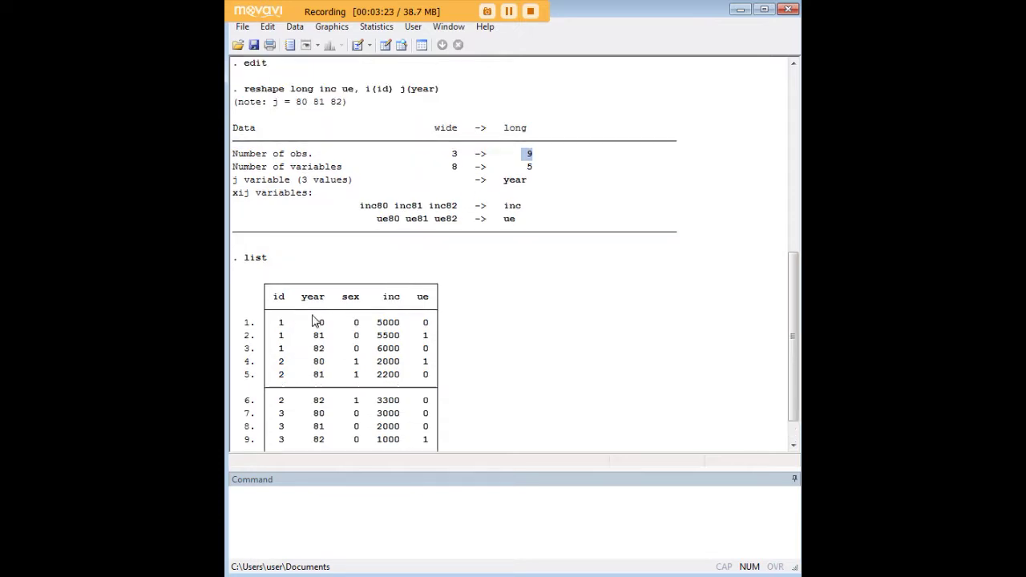
scroll(314, 321, "down", 1)
left_click_drag(277, 285, 284, 312)
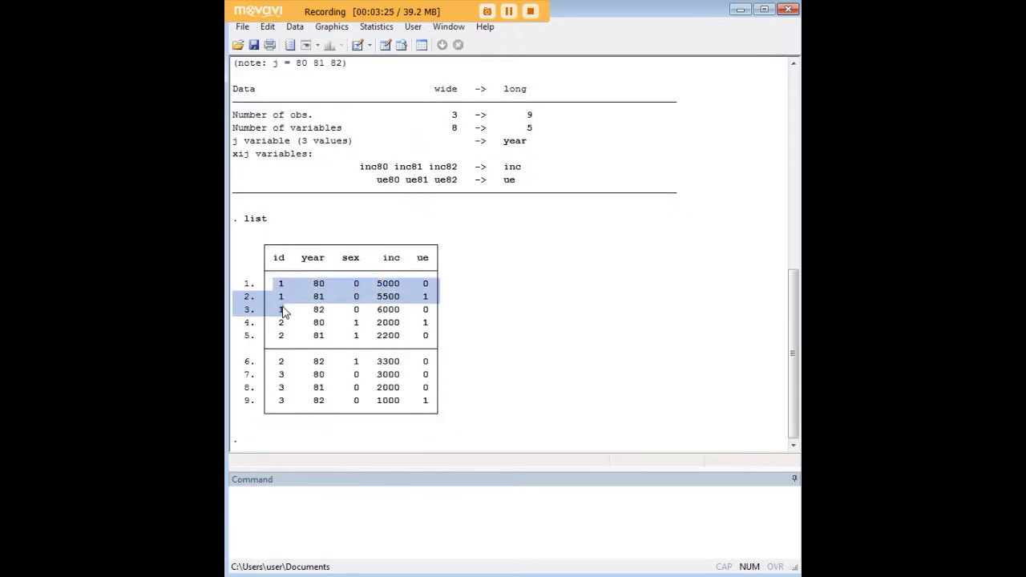
left_click(299, 313)
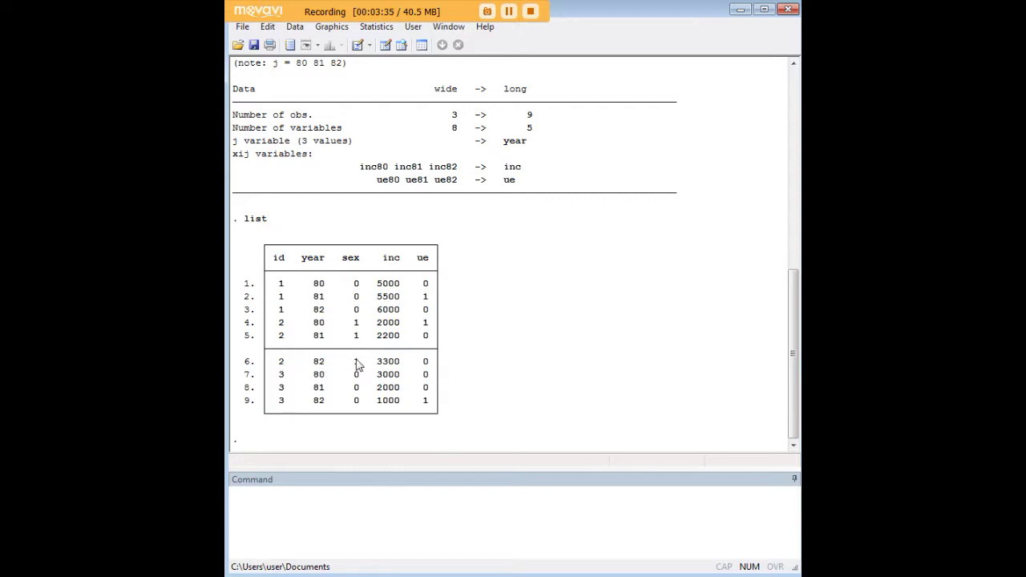
scroll(369, 353, "up", 10)
scroll(451, 346, "down", 2)
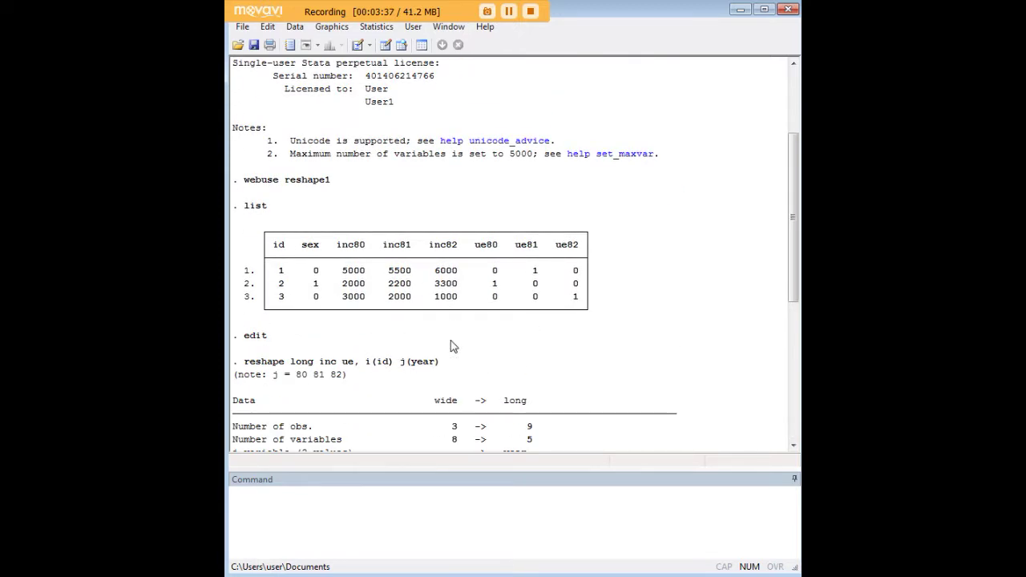
scroll(339, 295, "down", 3)
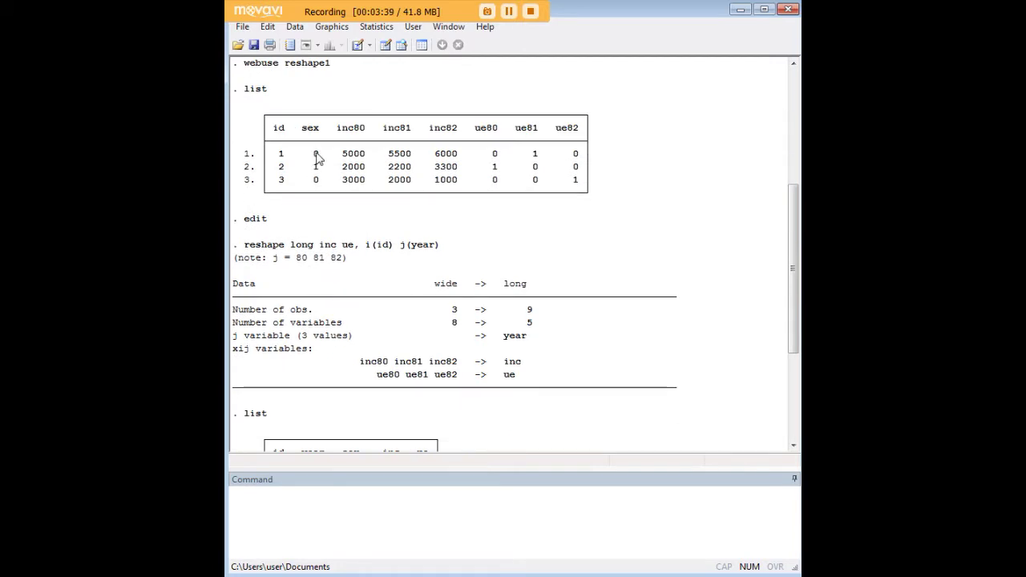
scroll(398, 287, "down", 5)
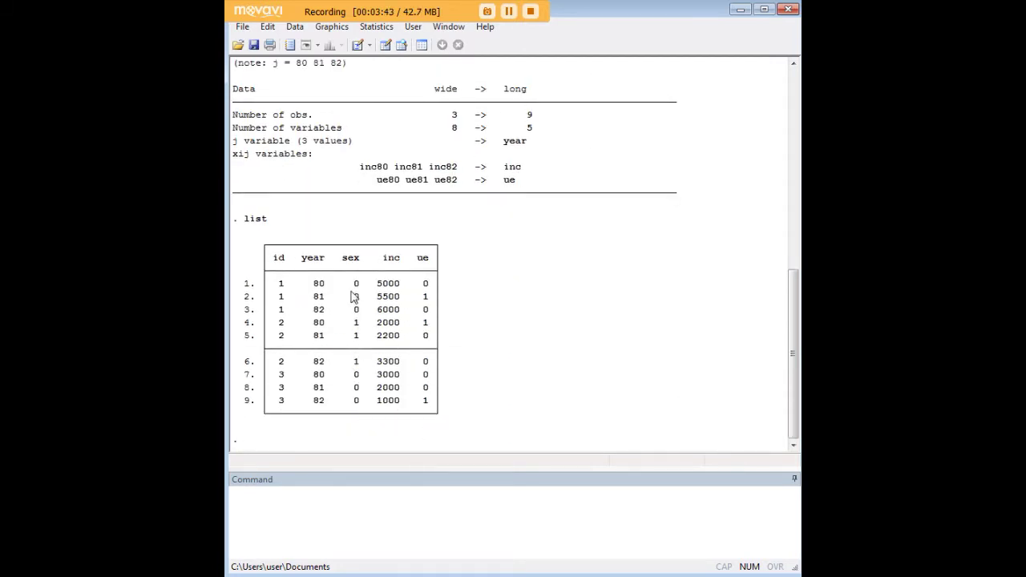
scroll(427, 360, "up", 6)
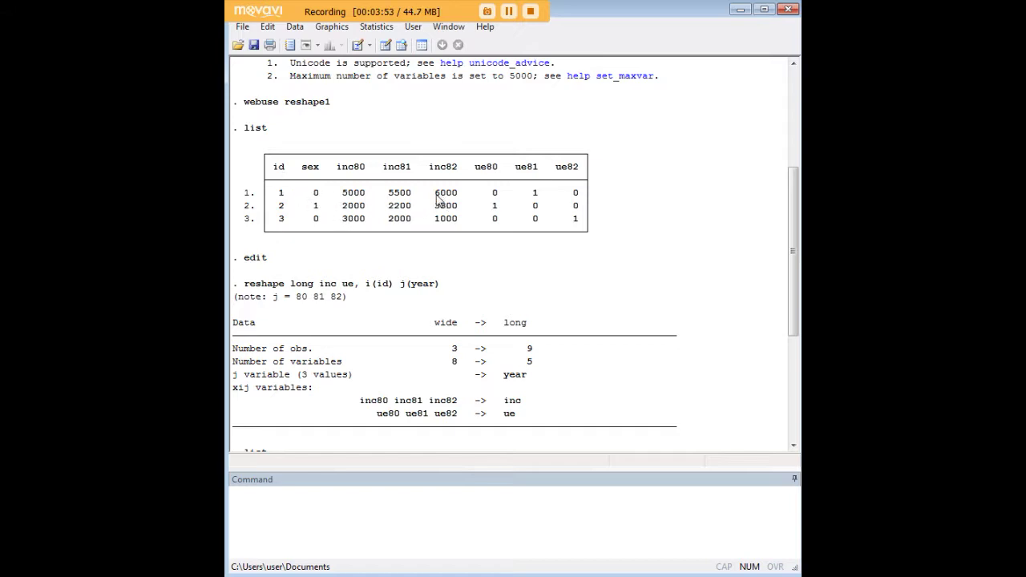
scroll(508, 329, "down", 5)
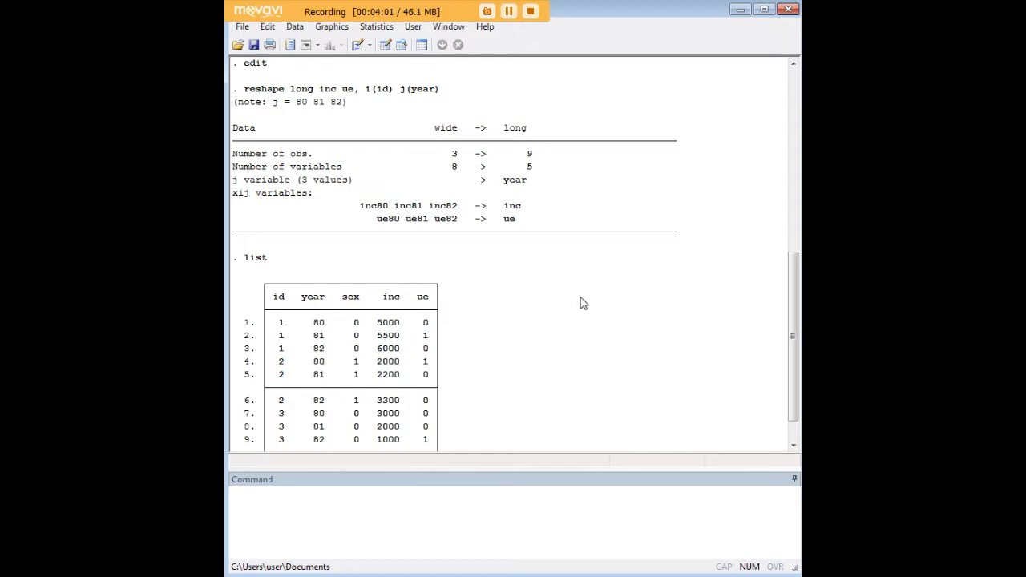
scroll(493, 353, "down", 1)
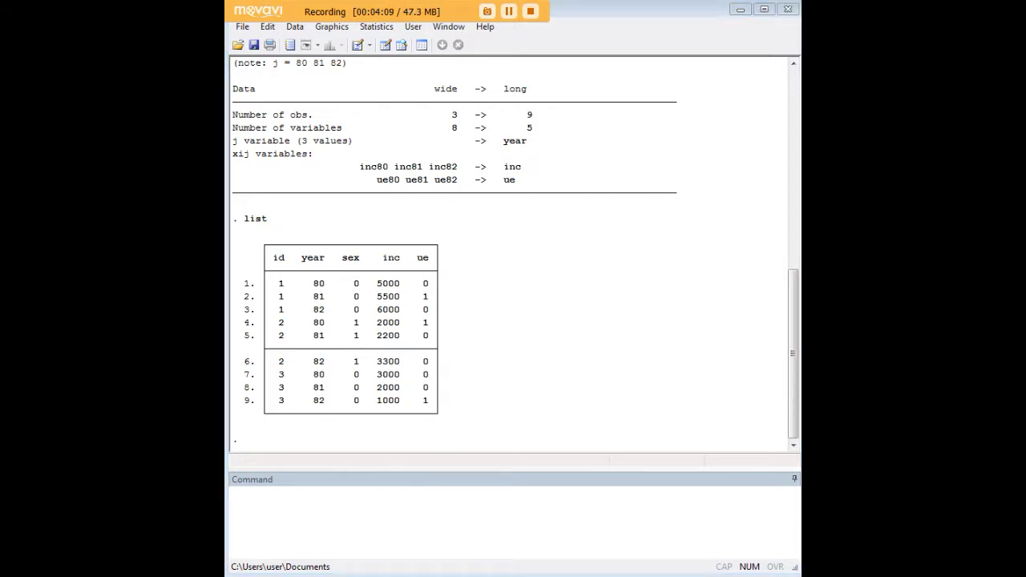
left_click(561, 507)
Run reshape wide inc ue, i(id) j(year) to return the data to wide form.
type("reshape wide inc ue, i(id) j(year)")
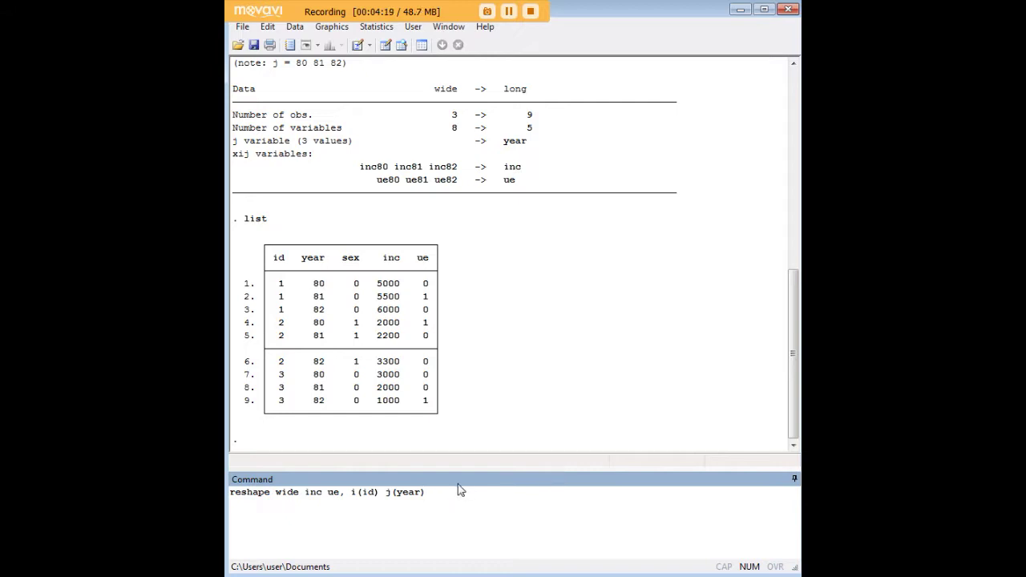
left_click(276, 491)
left_click_drag(276, 491, 299, 492)
left_click(434, 494)
key("Return")
List the three wide observations with inc80–inc82, ue80–ue82 and sex.
type("list")
key("Return")
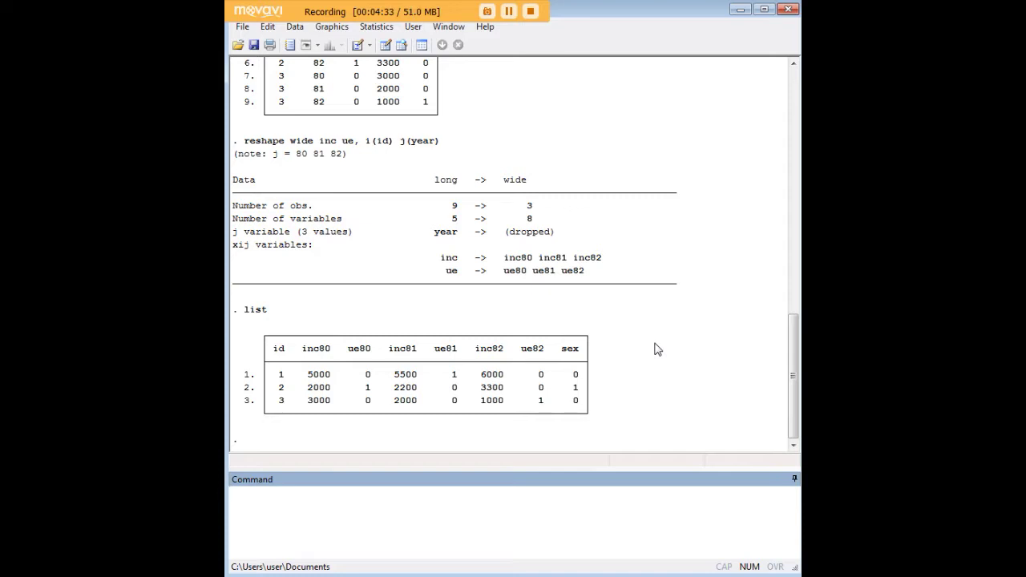
scroll(669, 352, "up", 7)
scroll(672, 353, "up", 8)
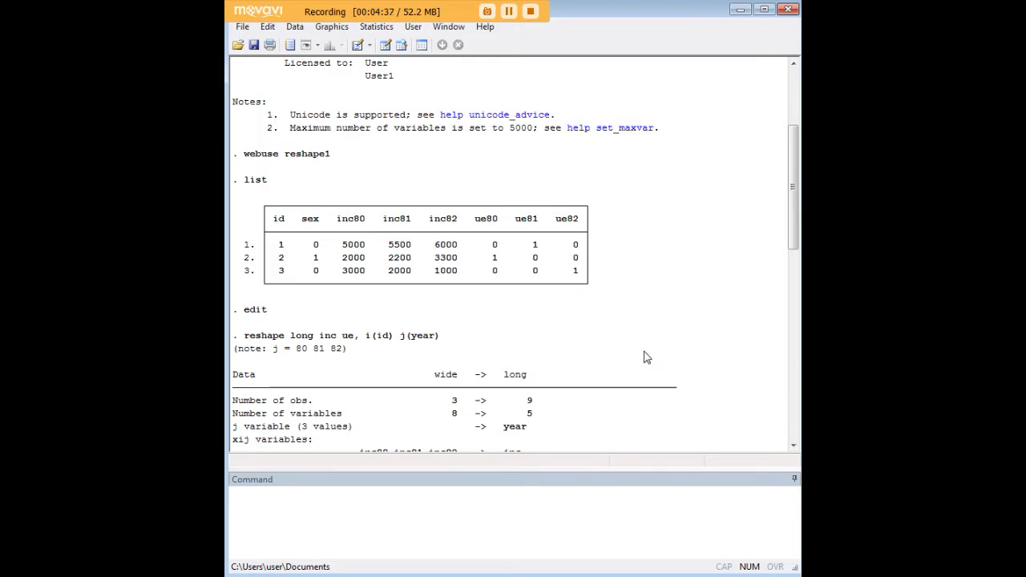
scroll(645, 356, "down", 11)
scroll(641, 361, "up", 4)
scroll(641, 361, "up", 11)
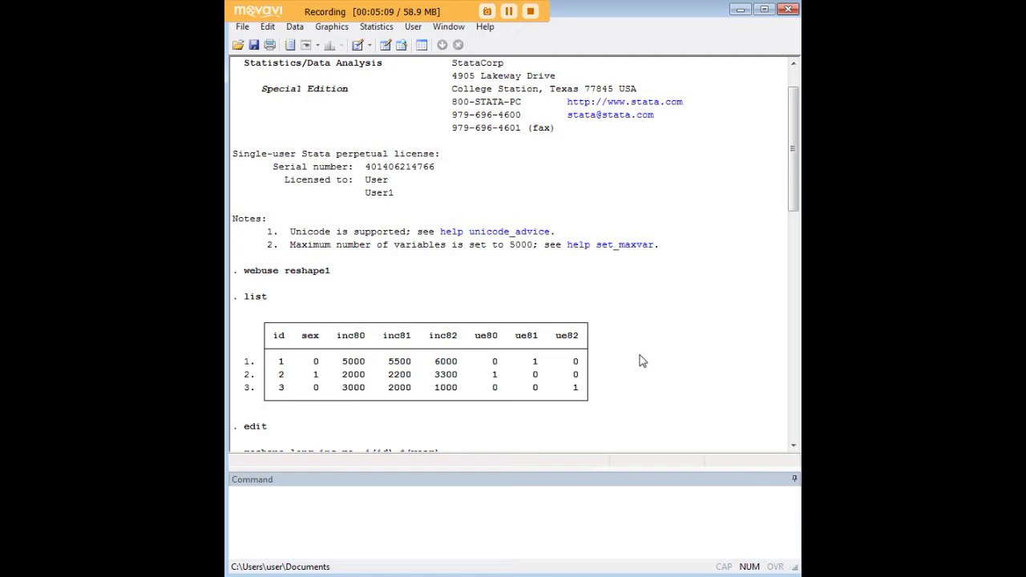
scroll(394, 267, "down", 11)
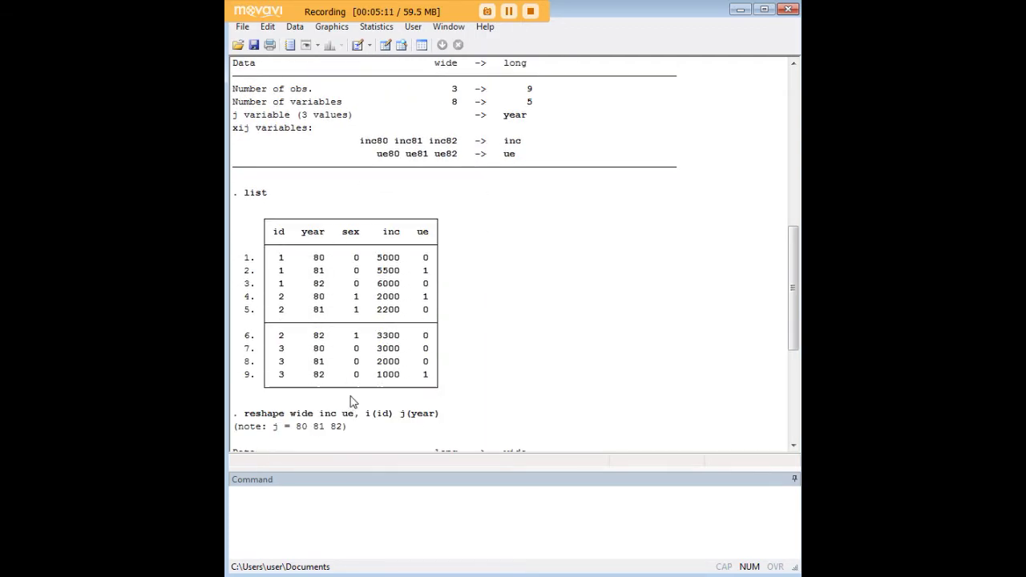
scroll(463, 303, "up", 6)
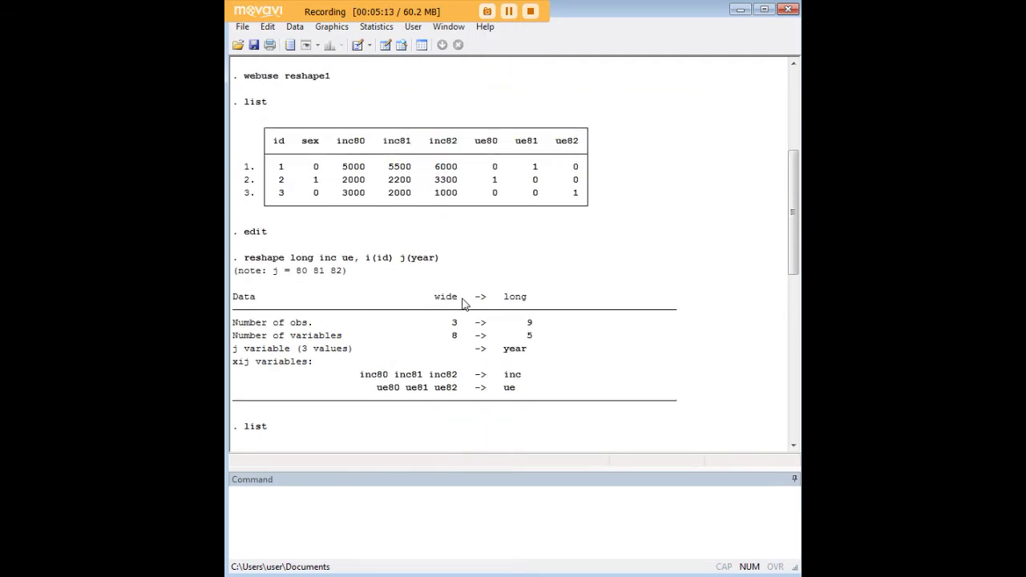
scroll(465, 304, "up", 4)
scroll(479, 348, "down", 10)
scroll(488, 347, "up", 6)
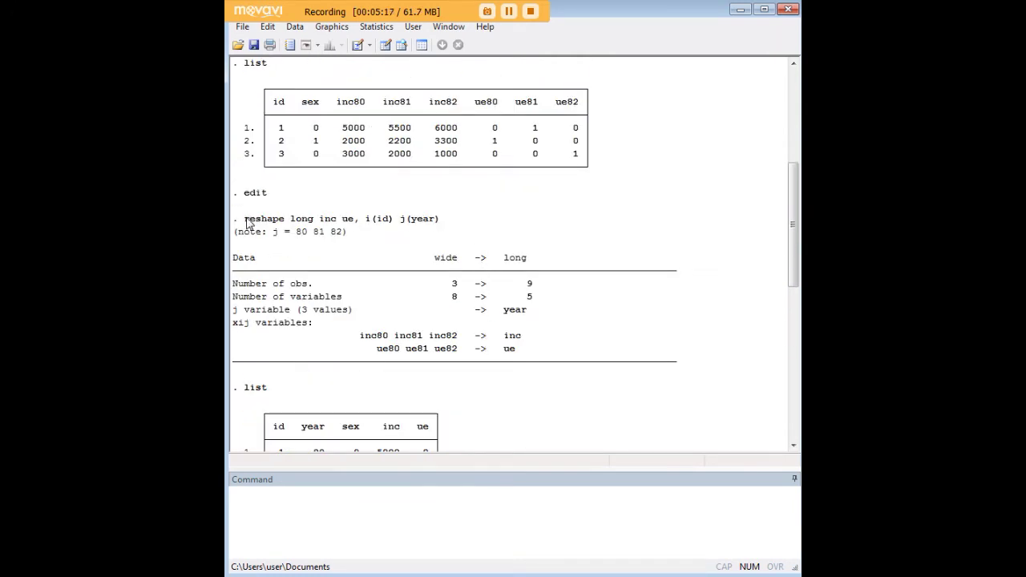
left_click_drag(247, 218, 440, 220)
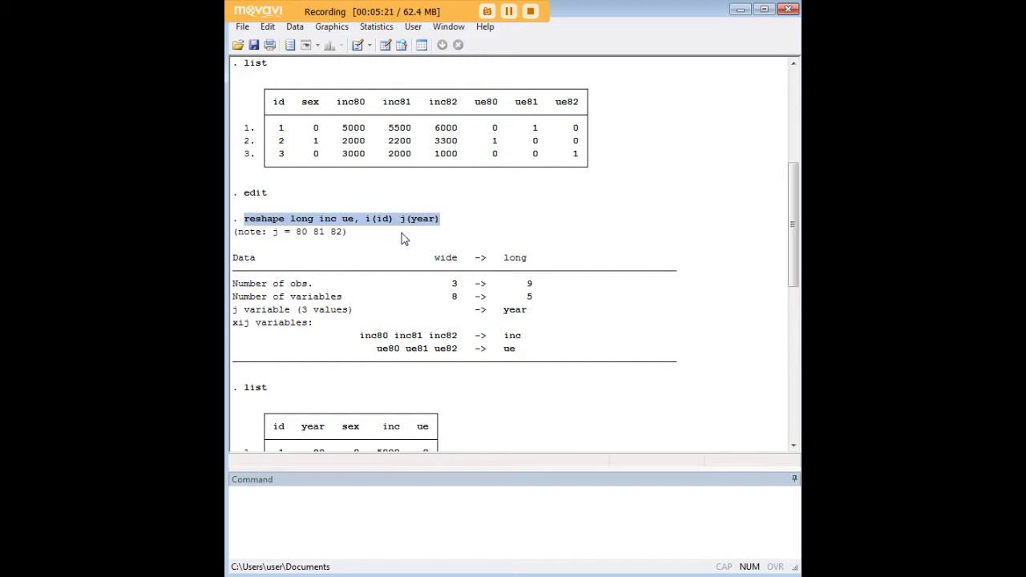
left_click(526, 207)
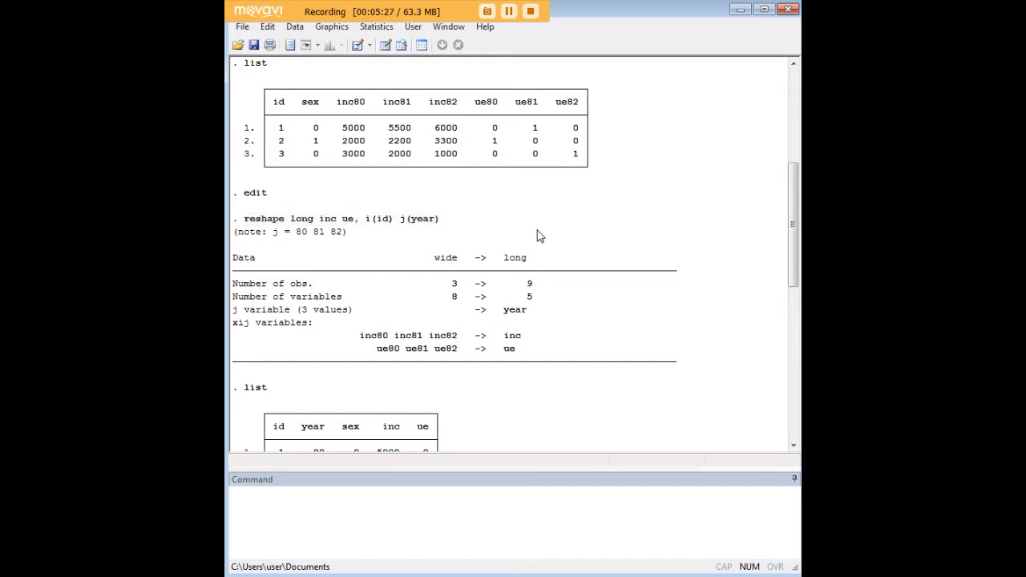